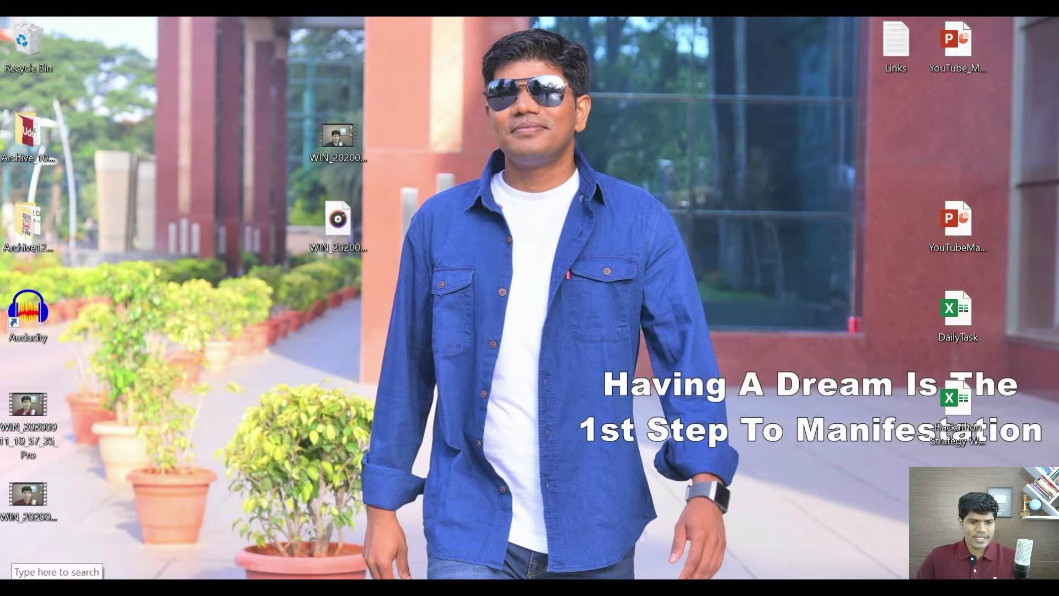
Search Windows for 'sound', bring up the Sound window via 'Change system sounds', then close it
{"action": "left_click", "coordinate": [56, 572]}
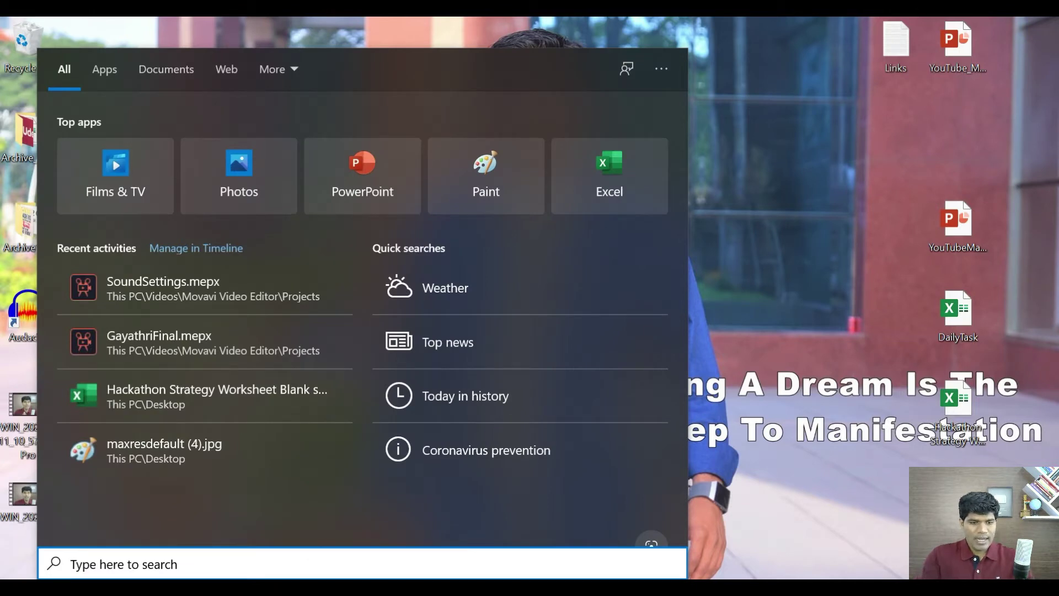
{"action": "type", "text": "soun"}
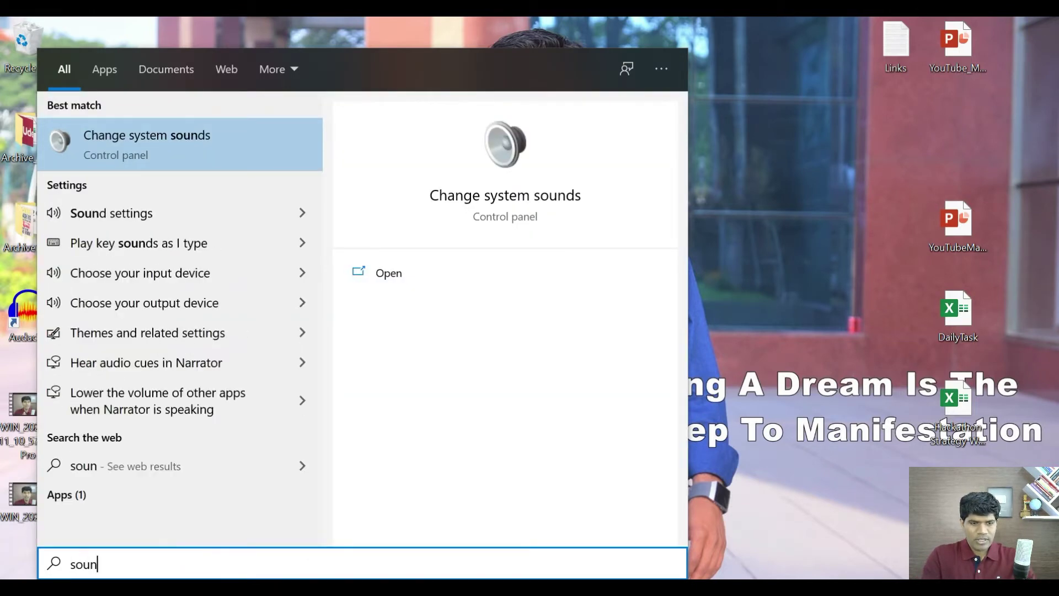
{"action": "type", "text": "d"}
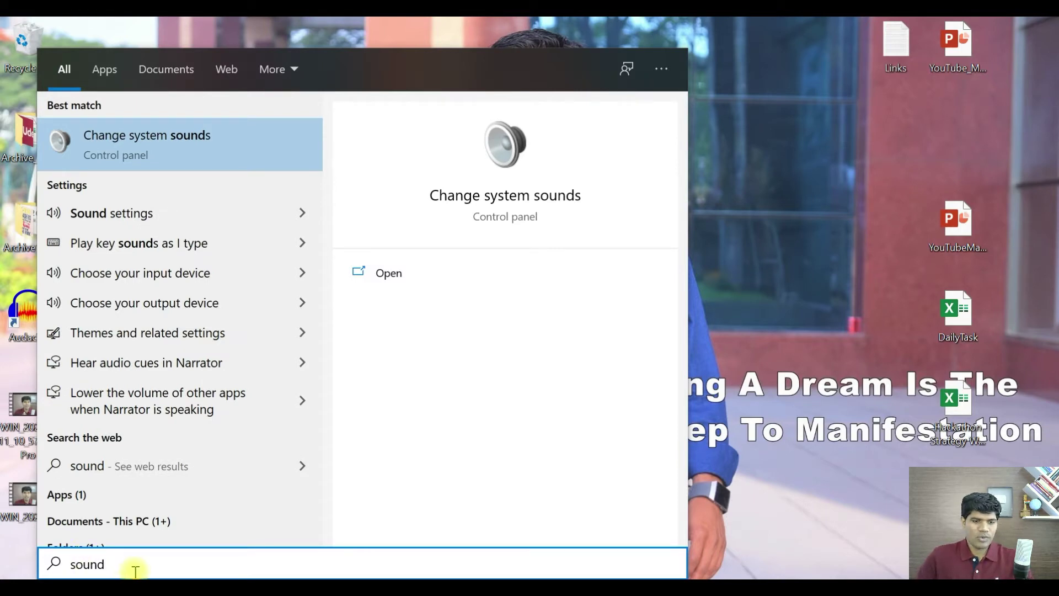
{"action": "mouse_move", "coordinate": [154, 155]}
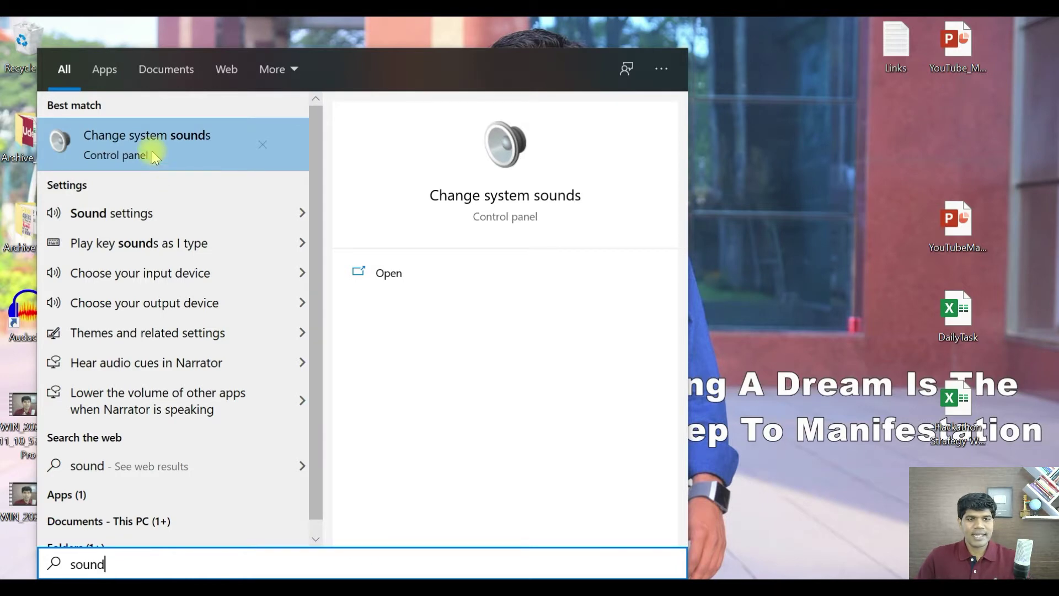
{"action": "left_click", "coordinate": [154, 158]}
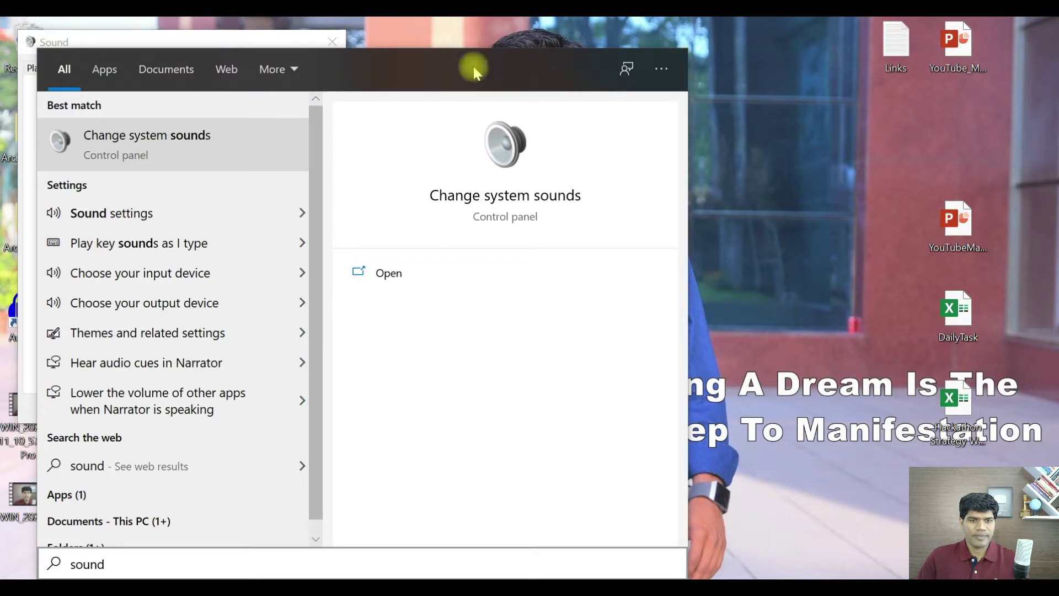
{"action": "left_click", "coordinate": [231, 40]}
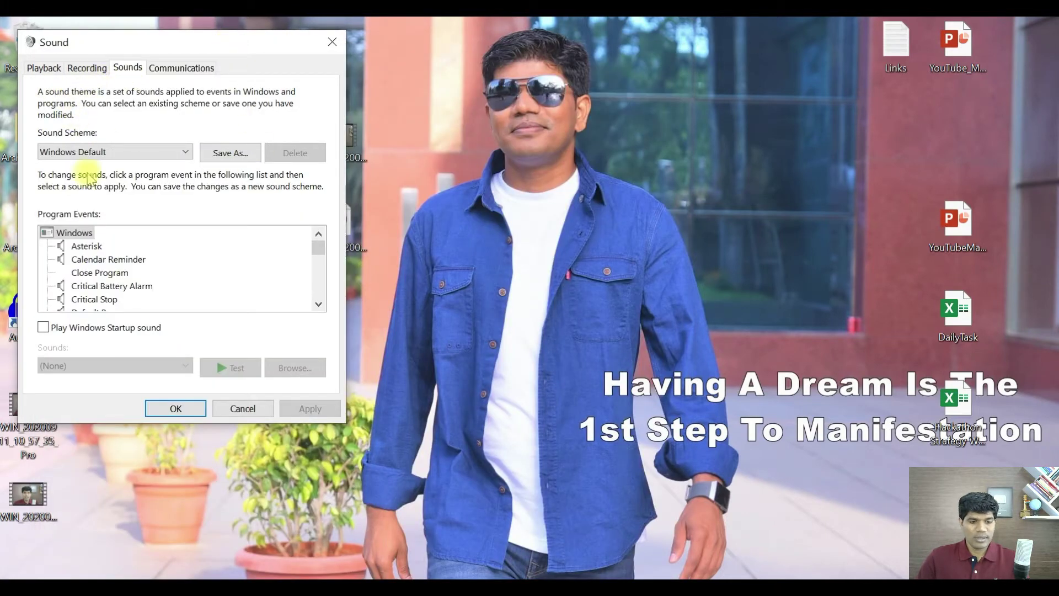
{"action": "left_click", "coordinate": [332, 43]}
Launch Control Panel from search and navigate System and Security > Hardware and Sound to the system sounds settings
{"action": "key", "text": "super"}
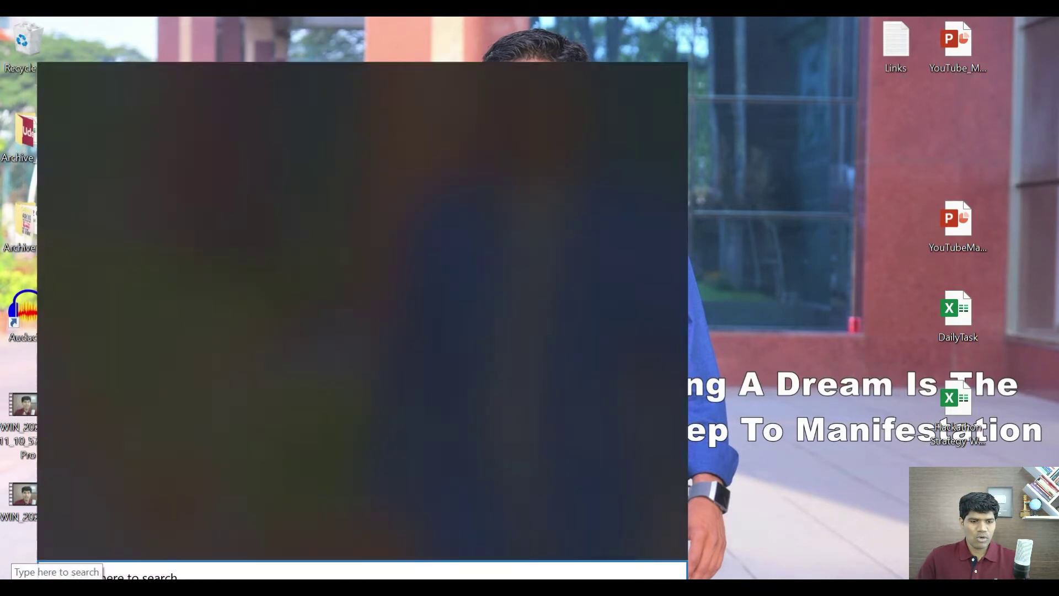
{"action": "type", "text": "con"}
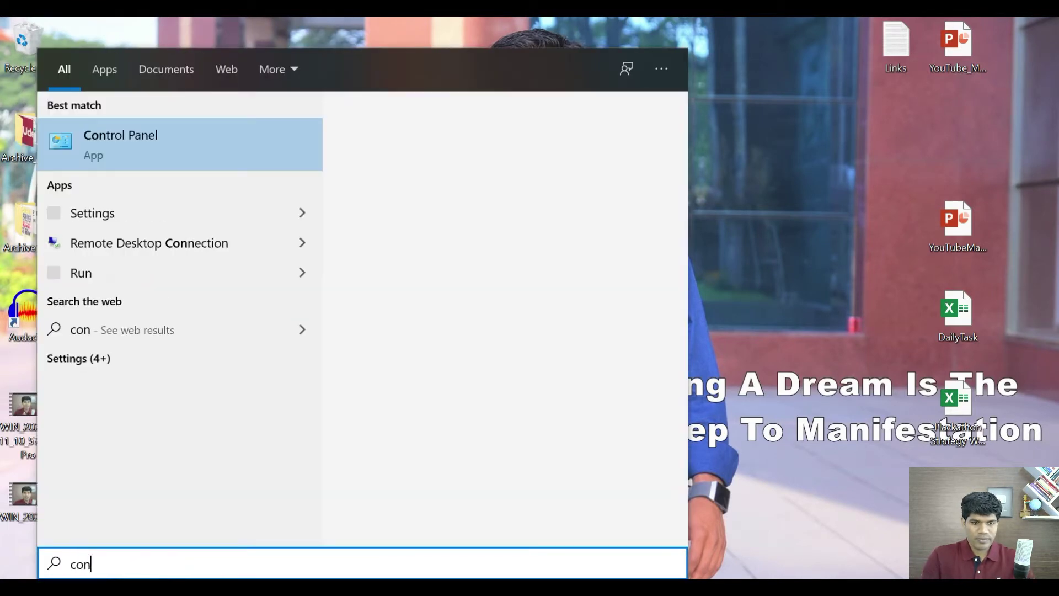
{"action": "type", "text": "tr"}
{"action": "key", "text": "Return"}
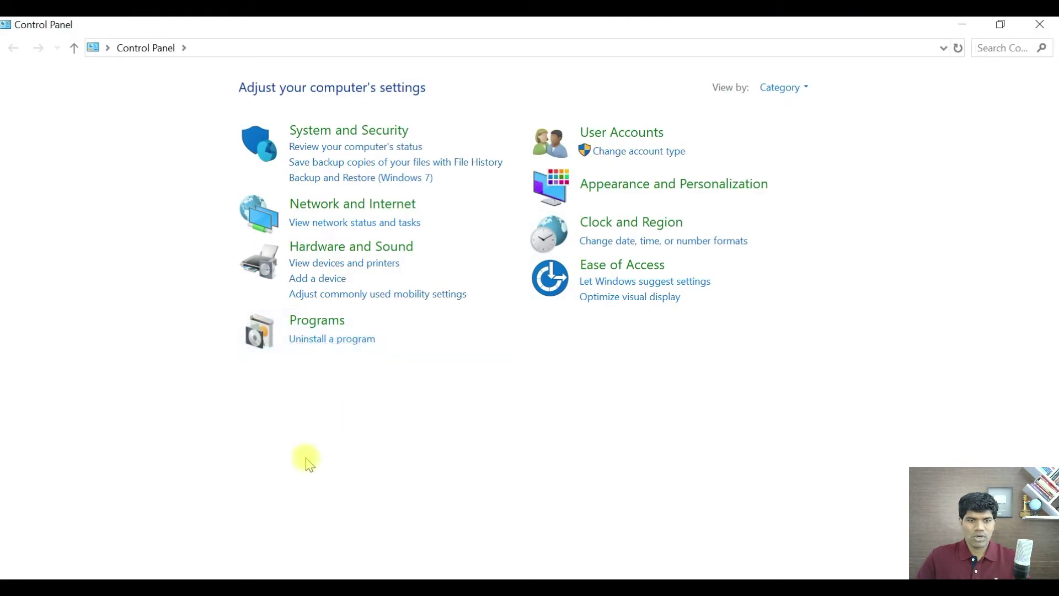
{"action": "left_click", "coordinate": [362, 132]}
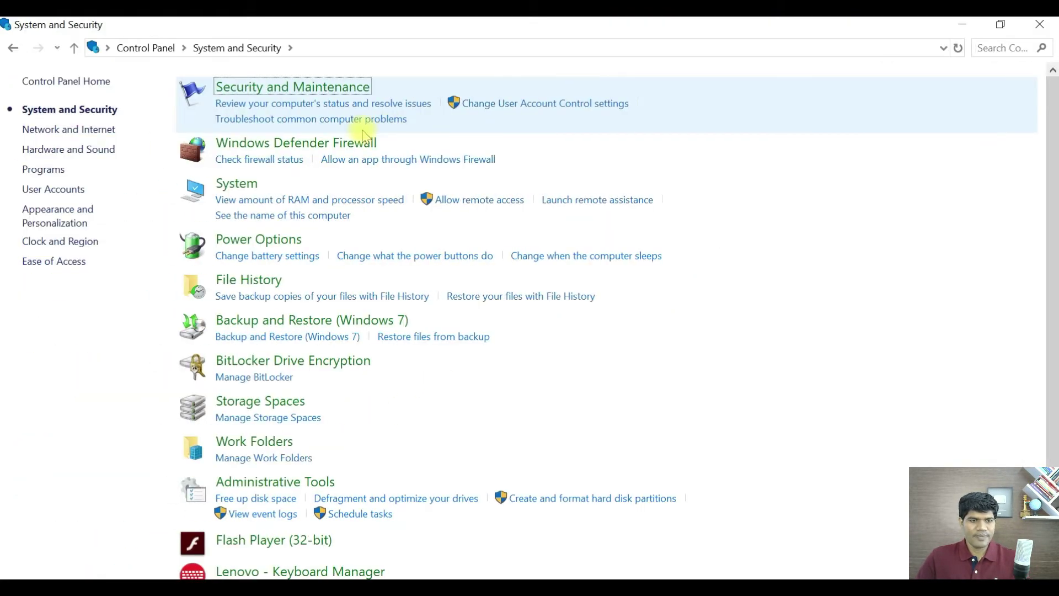
{"action": "left_click", "coordinate": [91, 158]}
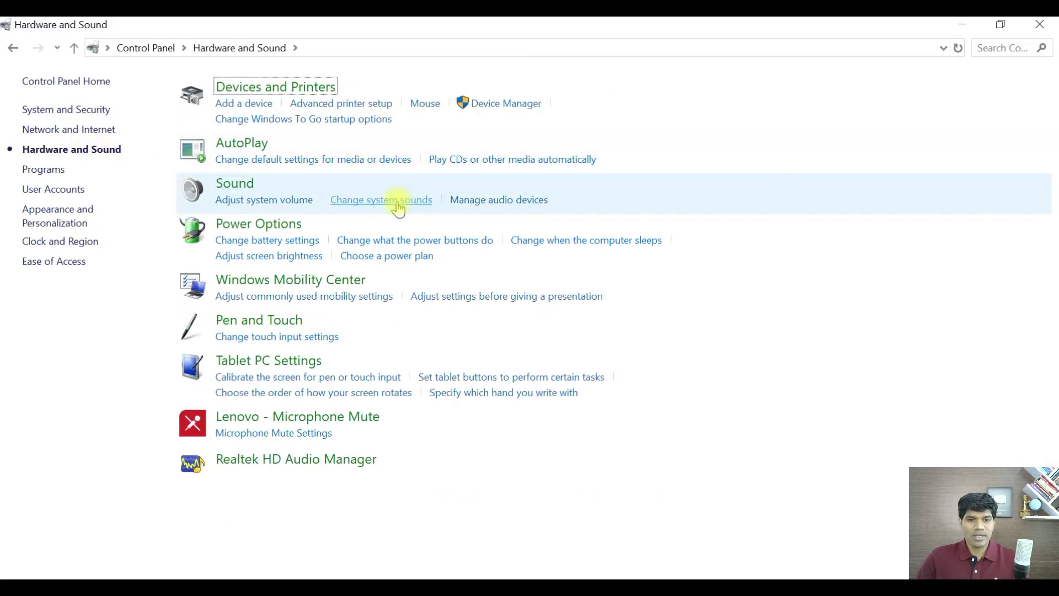
{"action": "left_click", "coordinate": [395, 203]}
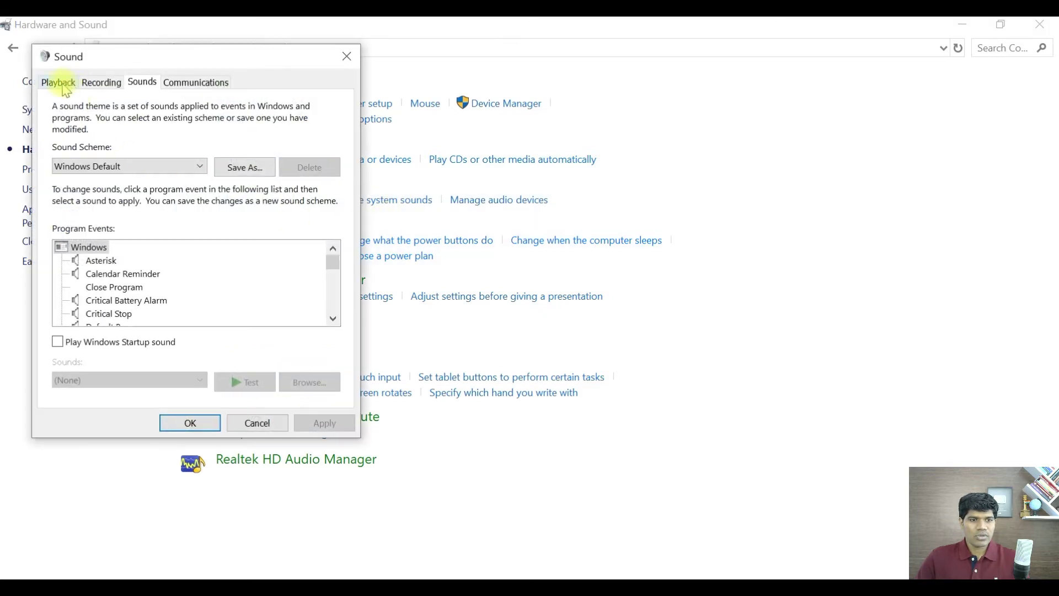
From the Playback devices list, bring up Speaker/HP Properties and show its Levels settings
{"action": "left_click", "coordinate": [60, 83]}
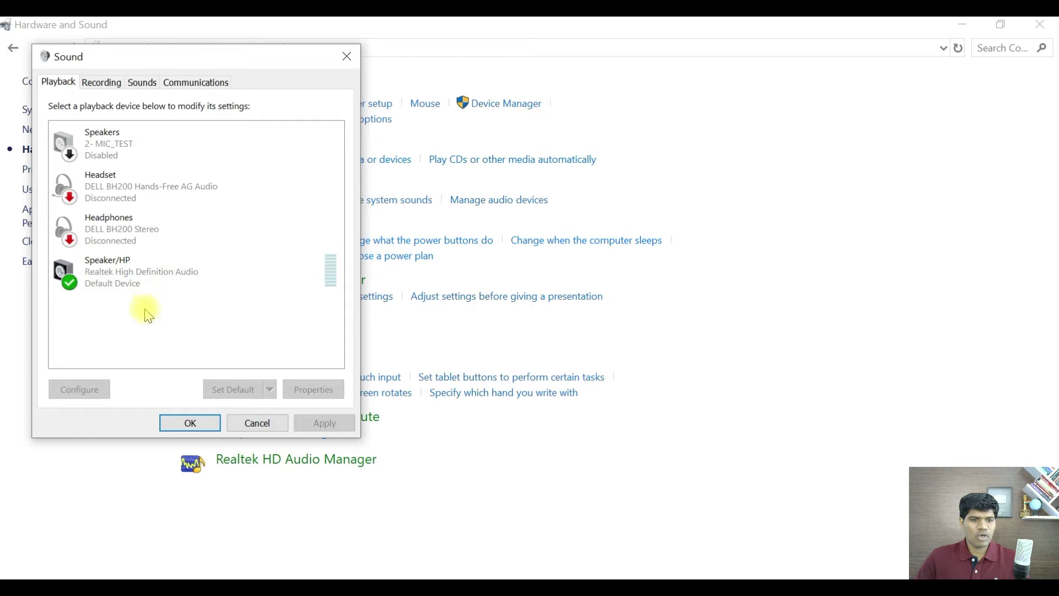
{"action": "right_click", "coordinate": [132, 278]}
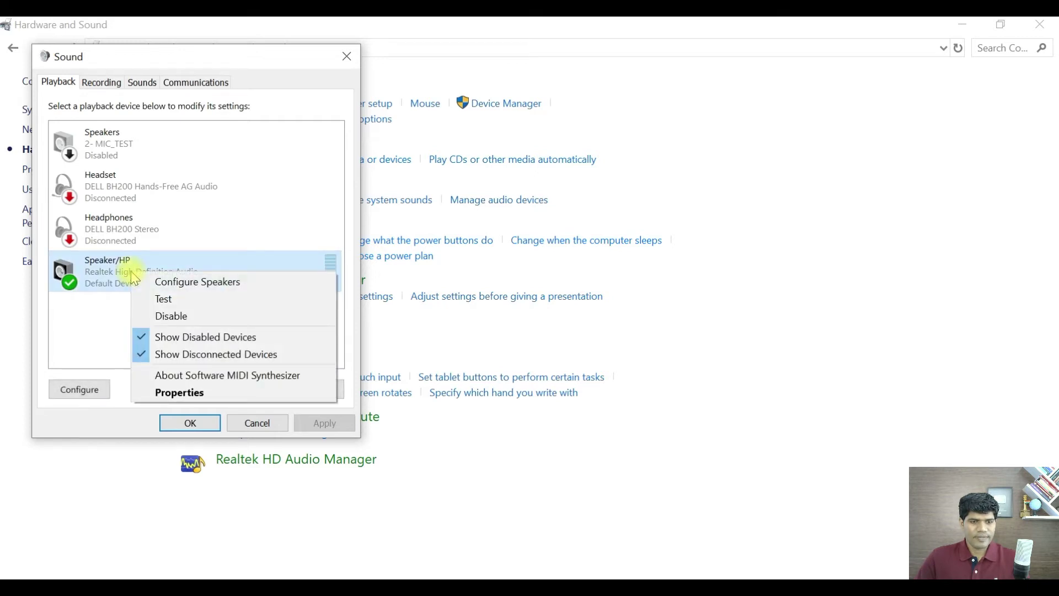
{"action": "left_click", "coordinate": [182, 393]}
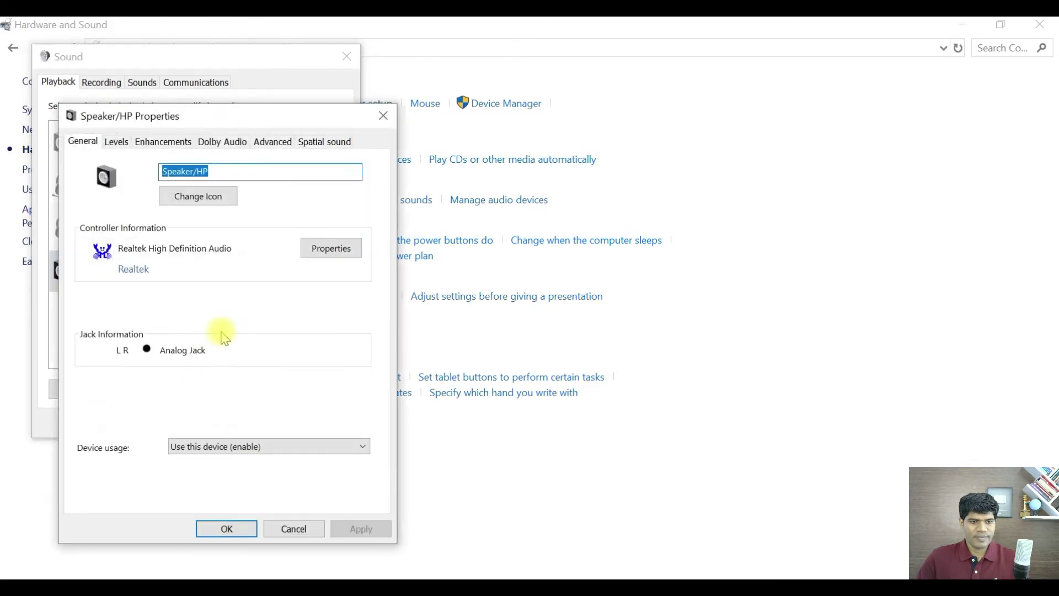
{"action": "left_click", "coordinate": [116, 144]}
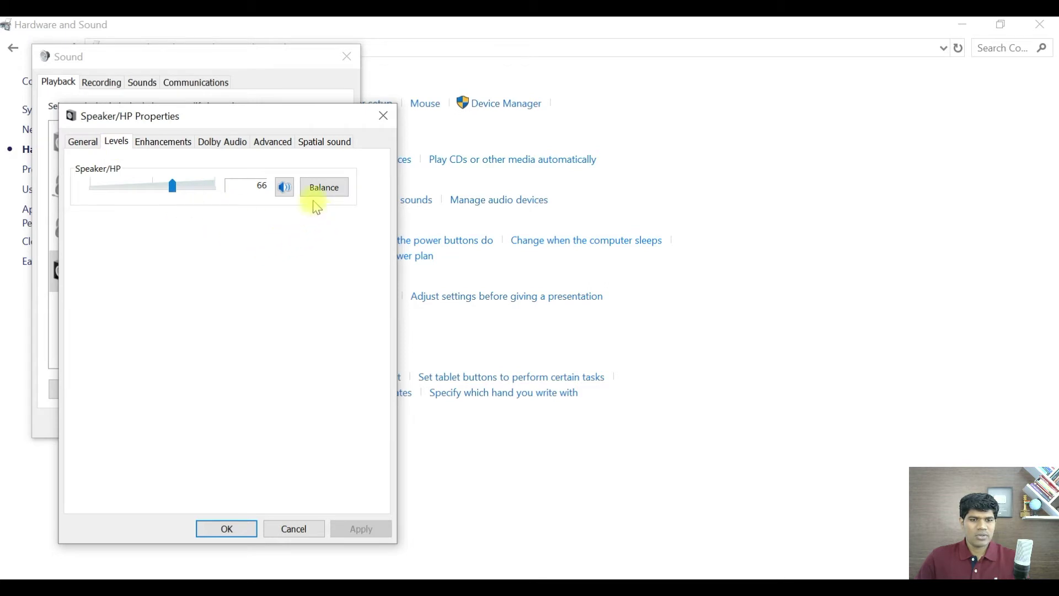
In the Balance dialog, adjust the L and R sliders until both channels read 66
{"action": "left_click", "coordinate": [324, 189]}
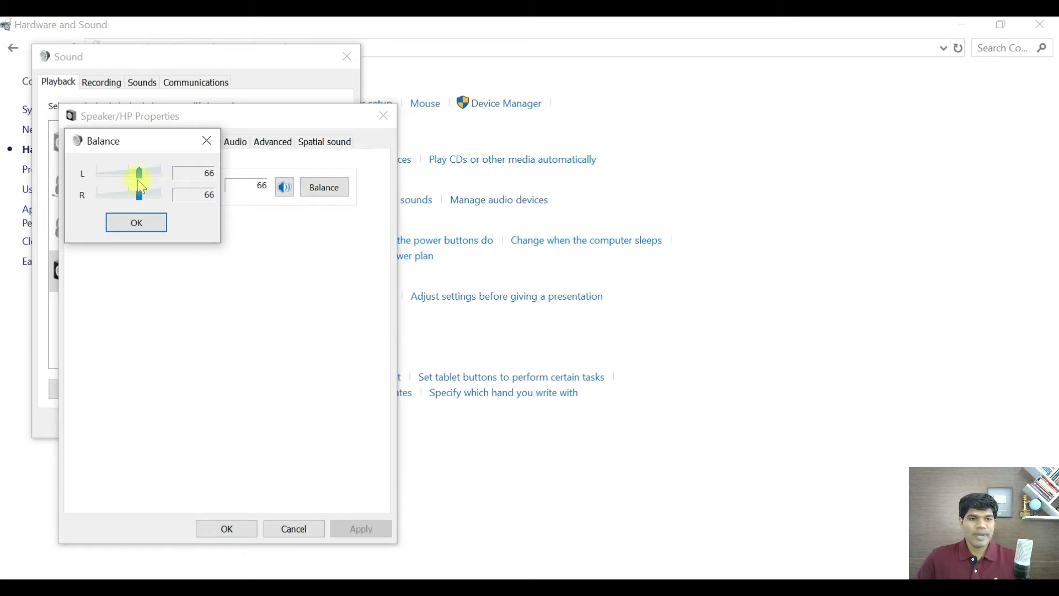
{"action": "mouse_move", "coordinate": [137, 172]}
{"action": "left_mouse_down"}
{"action": "mouse_move", "coordinate": [117, 166]}
{"action": "mouse_move", "coordinate": [155, 197]}
{"action": "left_mouse_up"}
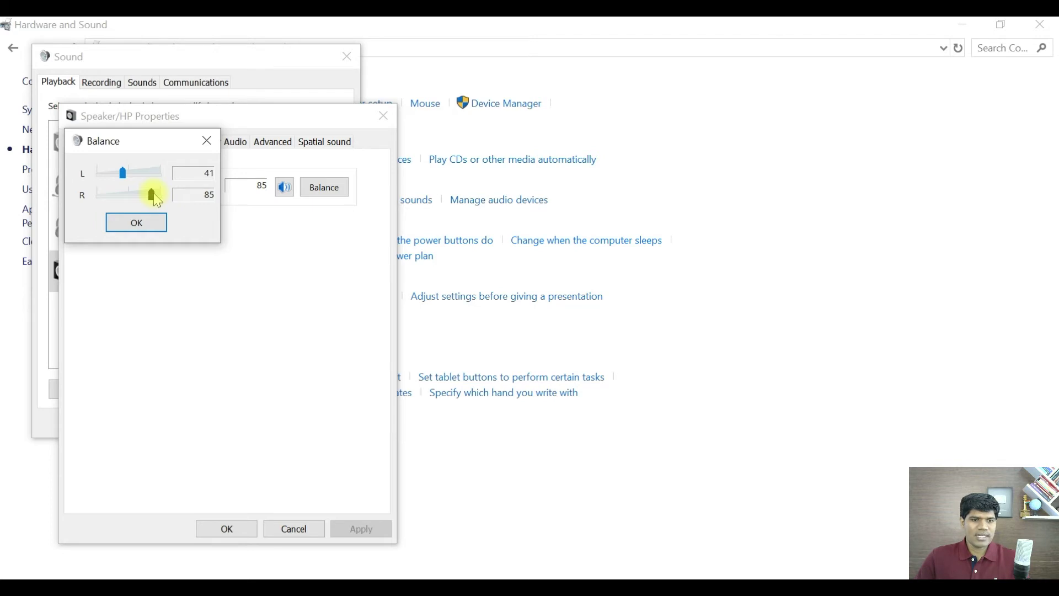
{"action": "left_click_drag", "start_coordinate": [123, 172], "coordinate": [138, 178]}
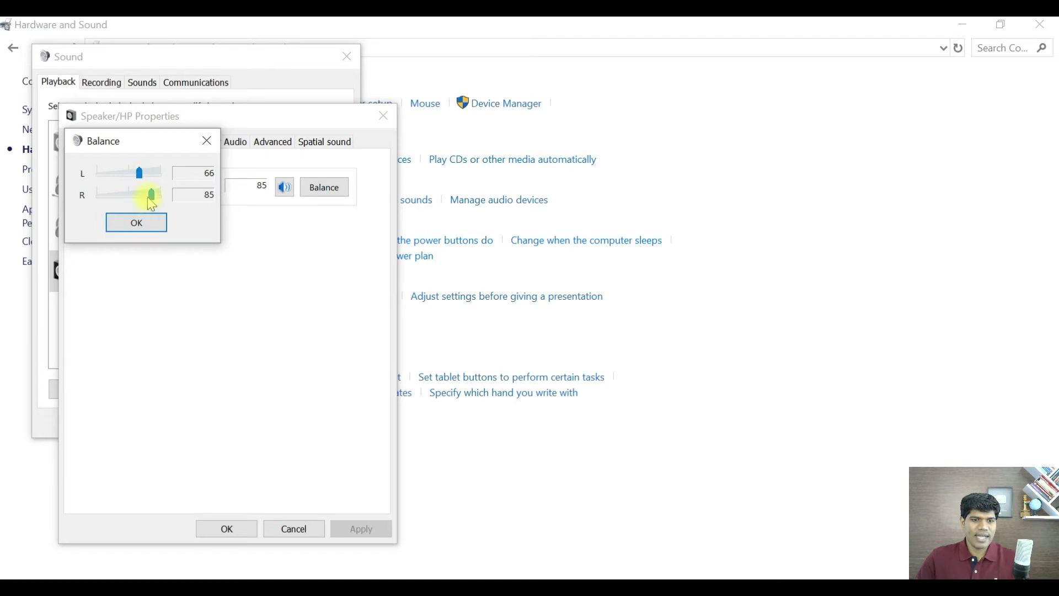
{"action": "left_click_drag", "start_coordinate": [151, 196], "coordinate": [138, 198]}
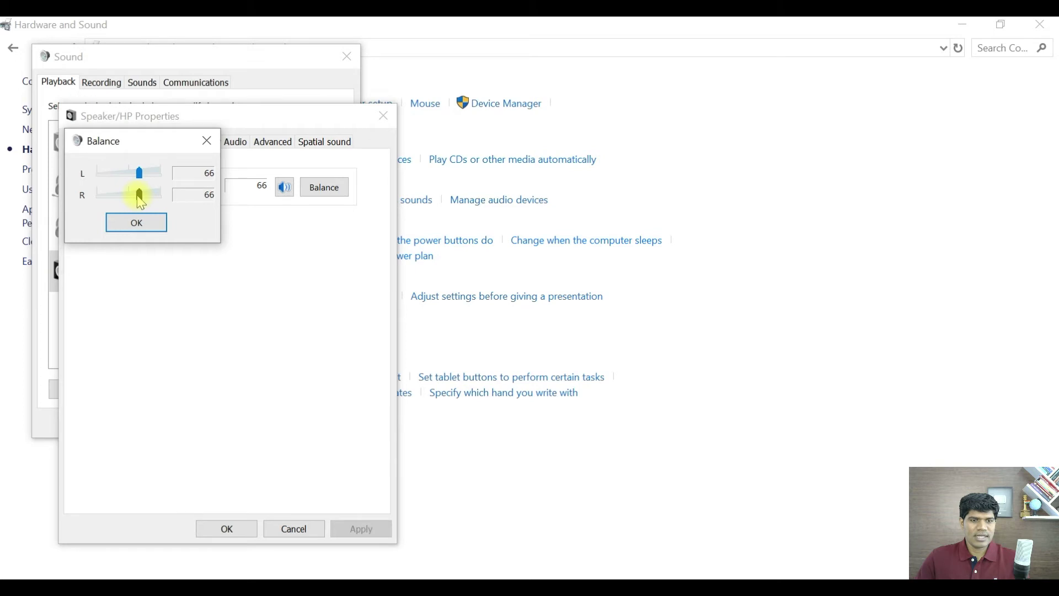
{"action": "left_click", "coordinate": [152, 229]}
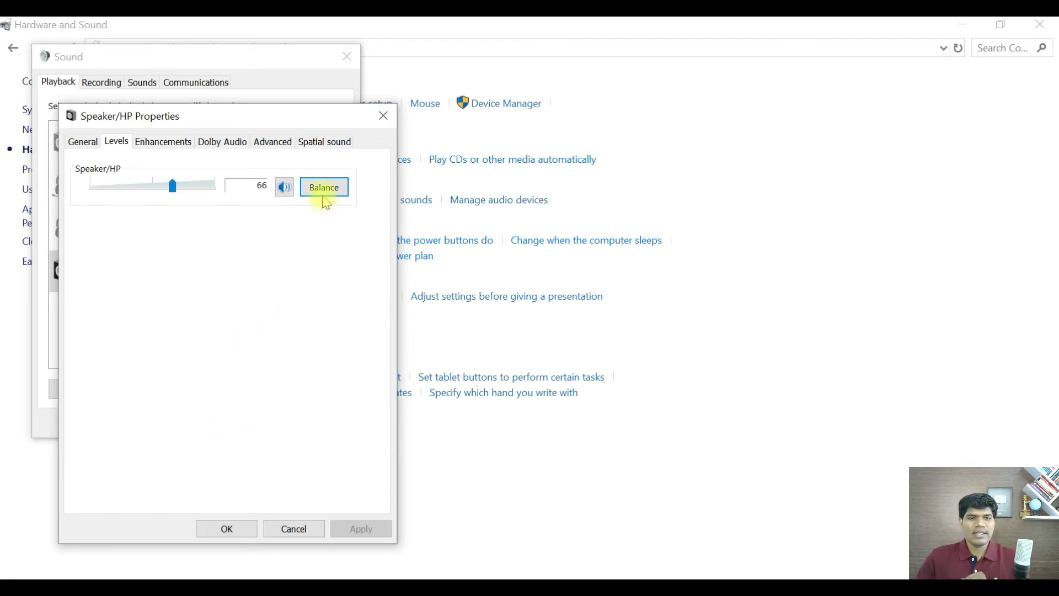
{"action": "left_click", "coordinate": [324, 189]}
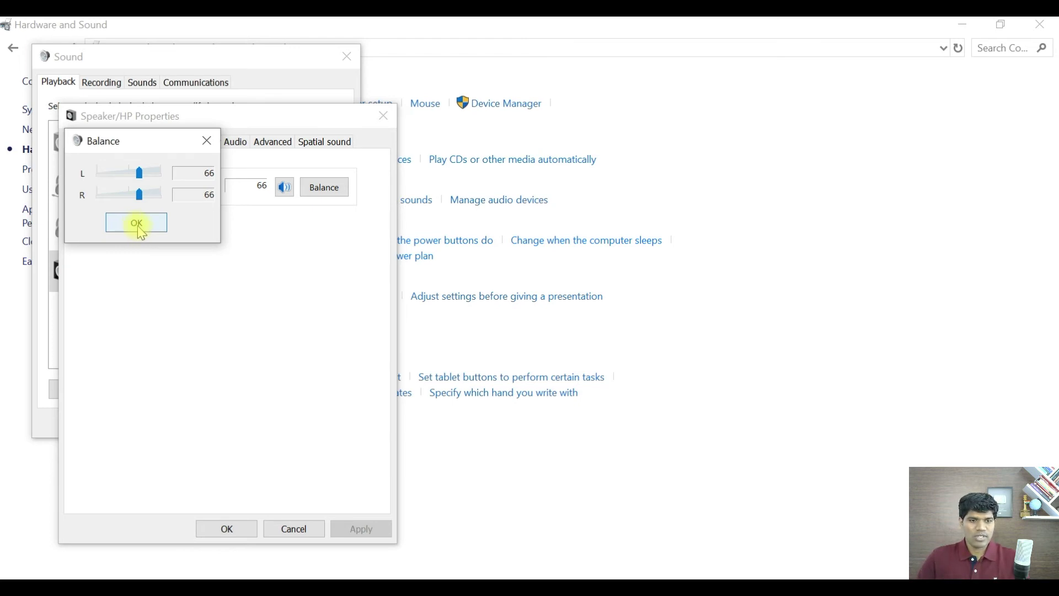
Confirm OK on the Balance, Speaker/HP Properties and Sound dialogs, returning to Hardware and Sound
{"action": "left_click", "coordinate": [136, 225]}
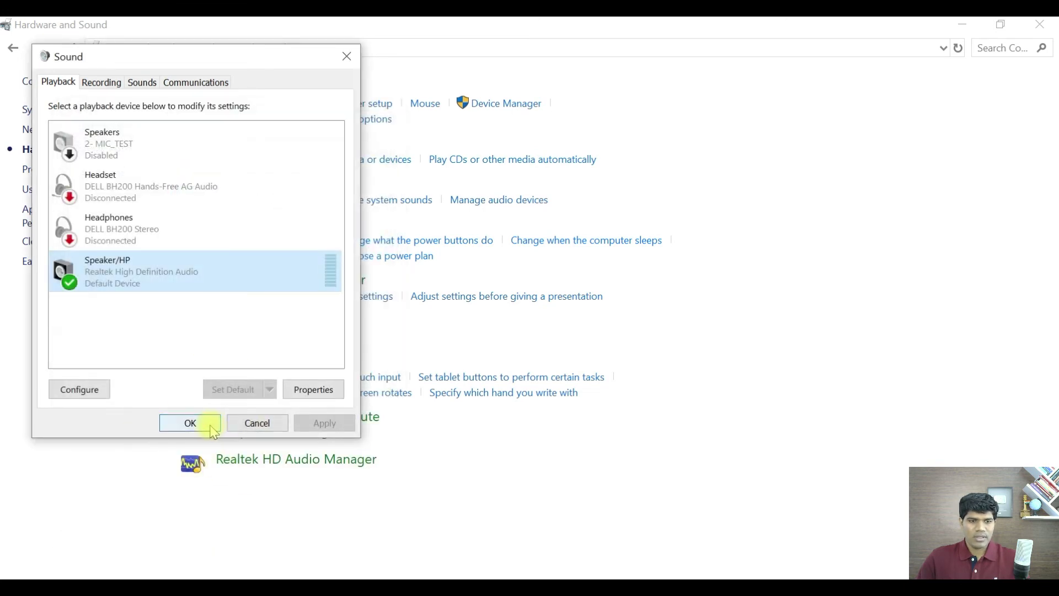
{"action": "left_click", "coordinate": [208, 426]}
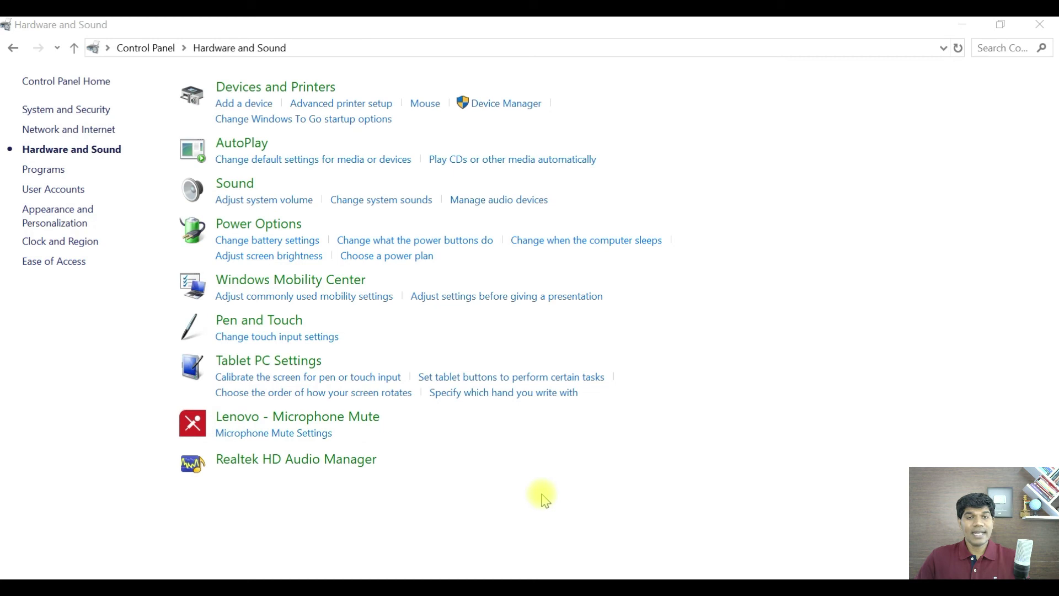